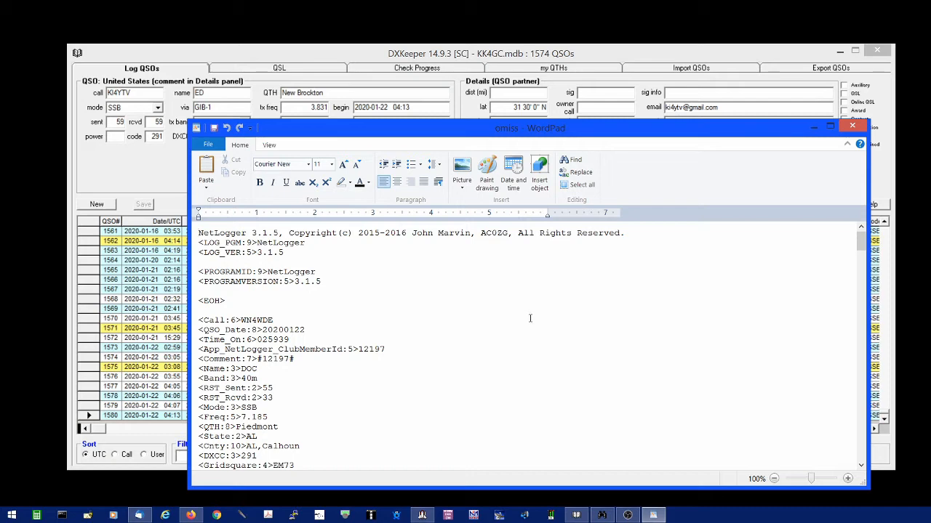
Step: Find the App_NetLogger_Net field in the omiss log file's first contact record and highlight its field name
{"action": "scroll", "coordinate": [531, 318], "scroll_direction": "down", "scroll_amount": 3}
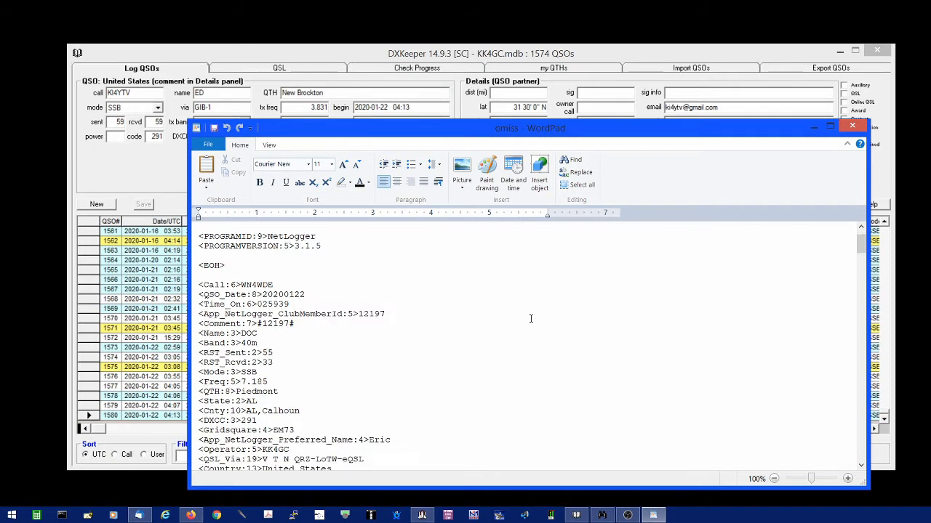
{"action": "scroll", "coordinate": [531, 318], "scroll_direction": "down", "scroll_amount": 2}
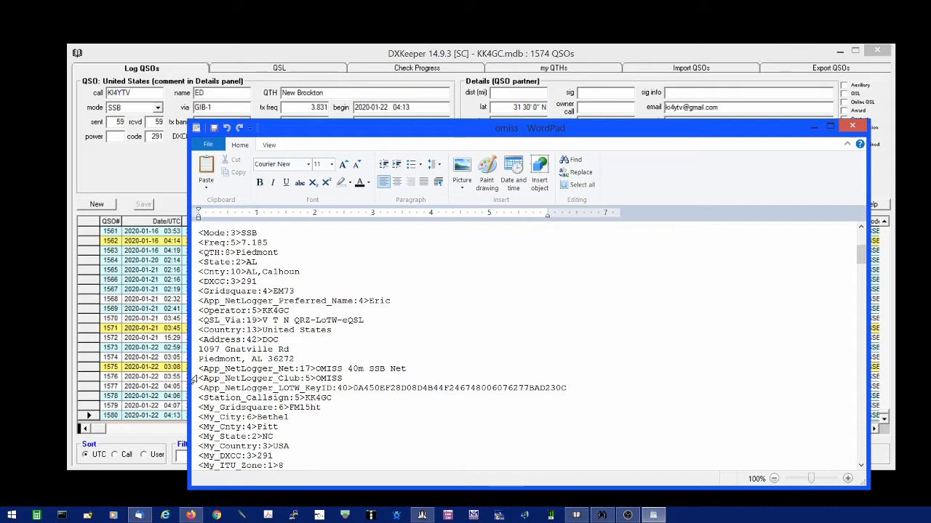
{"action": "left_click_drag", "start_coordinate": [199, 369], "coordinate": [290, 373]}
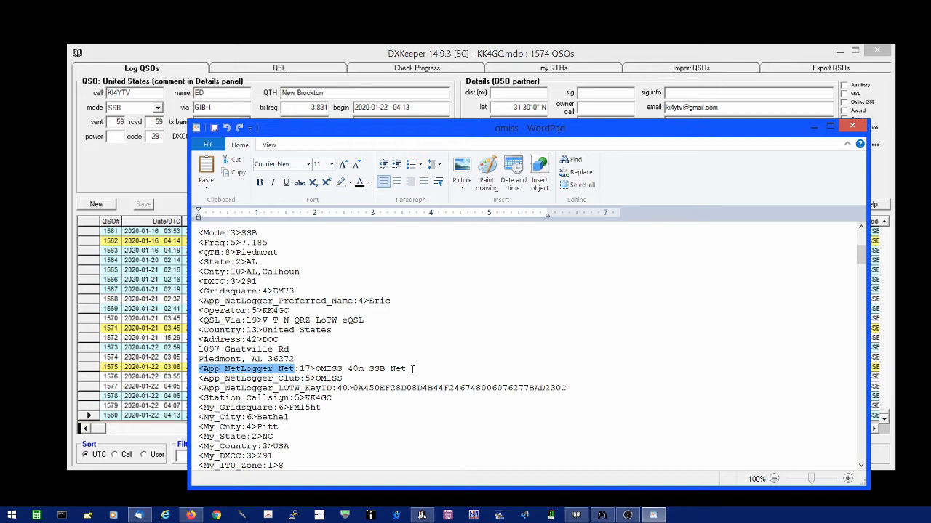
Step: Switch to DXKeeper and review the user-defined item settings in its configuration, then close the configuration
{"action": "left_click", "coordinate": [550, 55]}
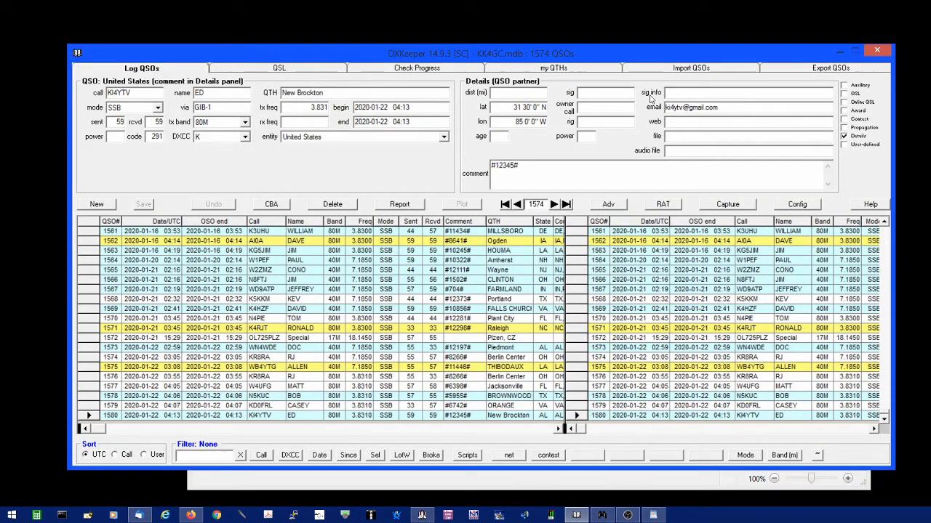
{"action": "left_click", "coordinate": [806, 207]}
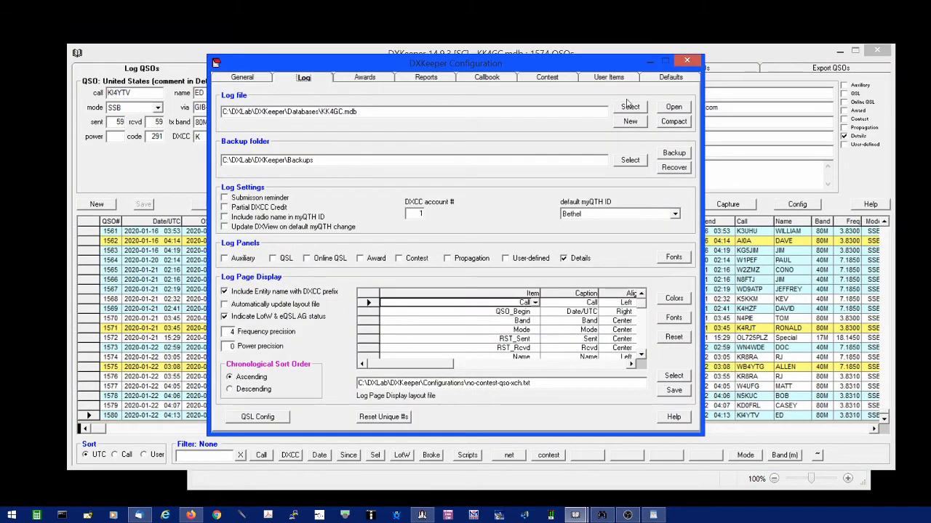
{"action": "left_click", "coordinate": [609, 79]}
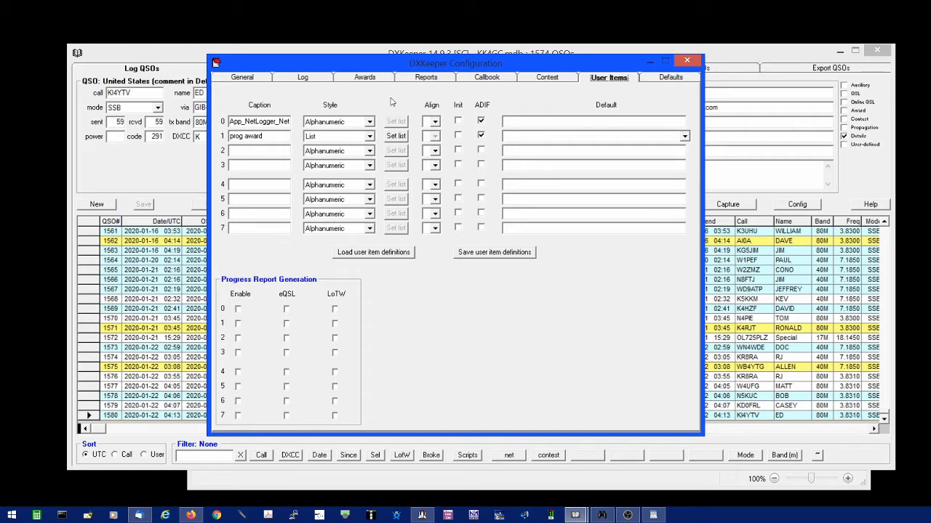
{"action": "left_click", "coordinate": [688, 61]}
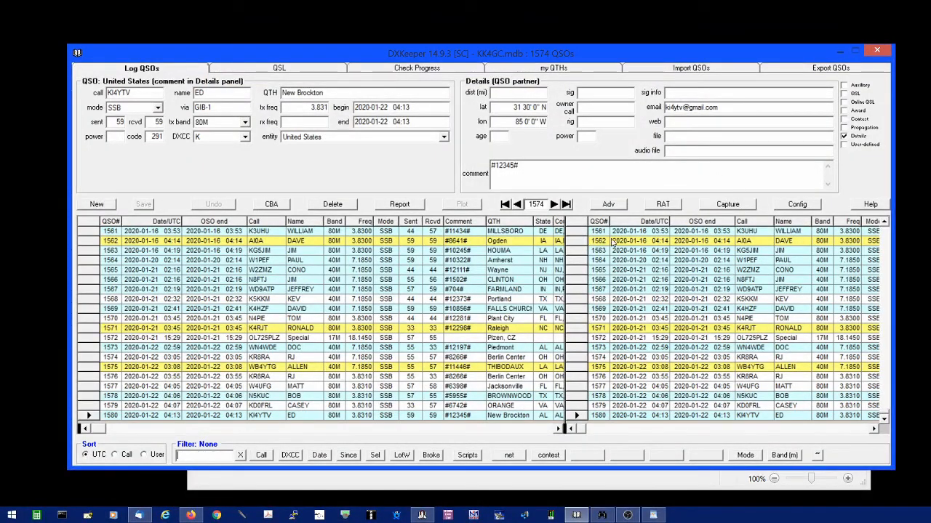
Step: Inspect the Log Page Display items for the APP_DXKeeper_USER_DEFINED_0 entry, then view the net column in the log
{"action": "left_click", "coordinate": [796, 206]}
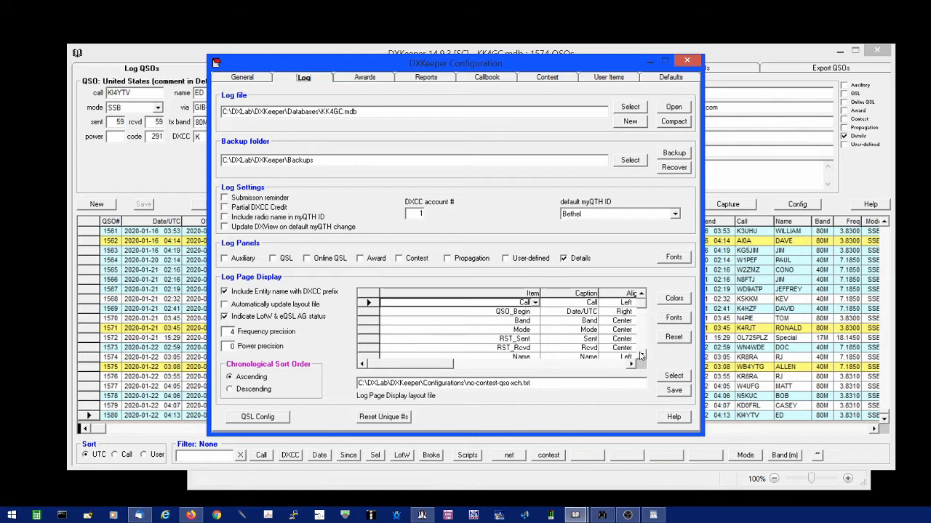
{"action": "left_click", "coordinate": [642, 356]}
{"action": "left_click", "coordinate": [642, 356]}
{"action": "left_click", "coordinate": [642, 356]}
{"action": "left_click", "coordinate": [642, 356]}
{"action": "left_click", "coordinate": [642, 356]}
{"action": "left_click", "coordinate": [642, 357]}
{"action": "left_click", "coordinate": [642, 356]}
{"action": "left_click", "coordinate": [642, 357]}
{"action": "left_click", "coordinate": [642, 356]}
{"action": "left_click", "coordinate": [642, 356]}
{"action": "left_click", "coordinate": [642, 357]}
{"action": "left_click", "coordinate": [642, 356]}
{"action": "left_click", "coordinate": [642, 356]}
{"action": "left_click", "coordinate": [642, 357]}
{"action": "left_click", "coordinate": [642, 356]}
{"action": "left_click", "coordinate": [642, 356]}
{"action": "left_click", "coordinate": [642, 356]}
{"action": "left_click", "coordinate": [642, 356]}
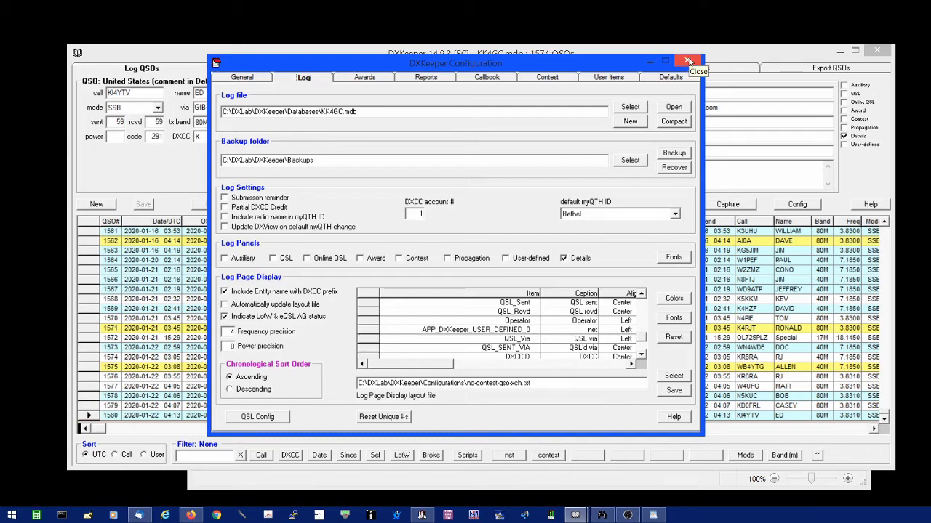
{"action": "left_click", "coordinate": [688, 61]}
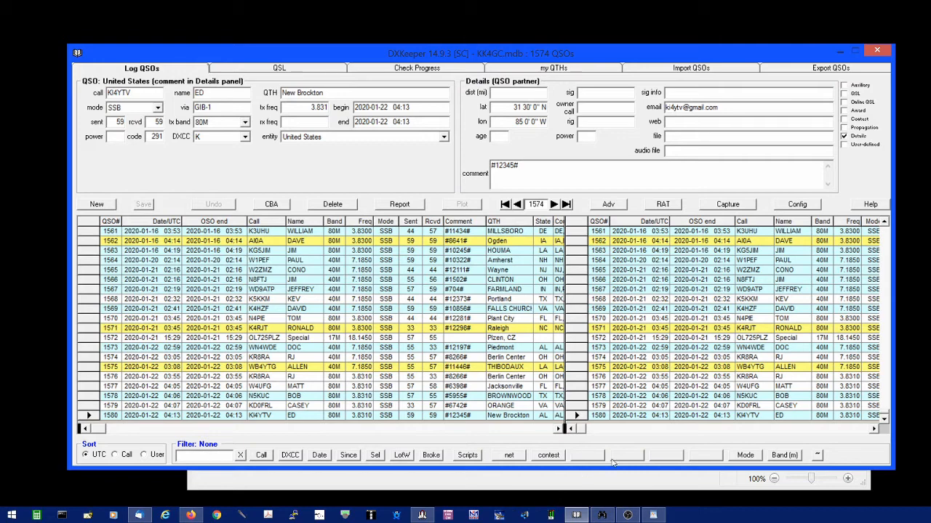
{"action": "left_click", "coordinate": [858, 433]}
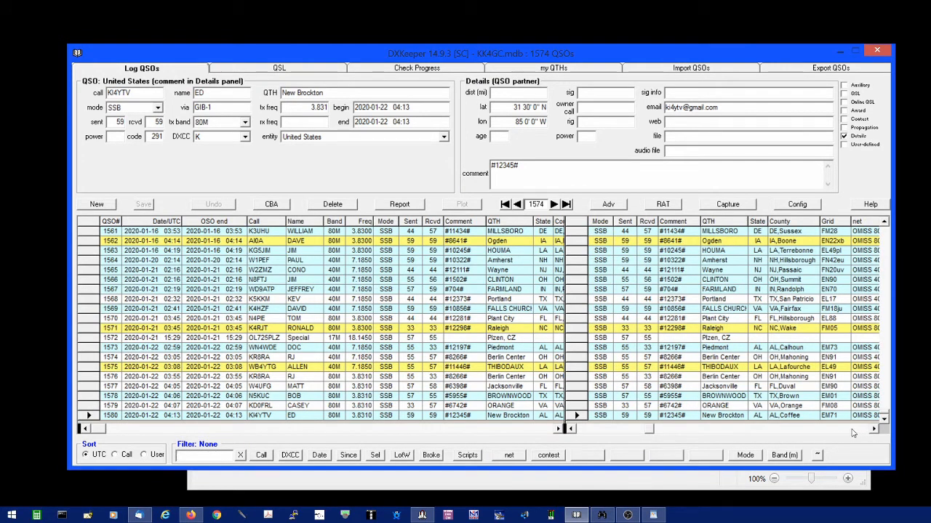
{"action": "left_click", "coordinate": [851, 433]}
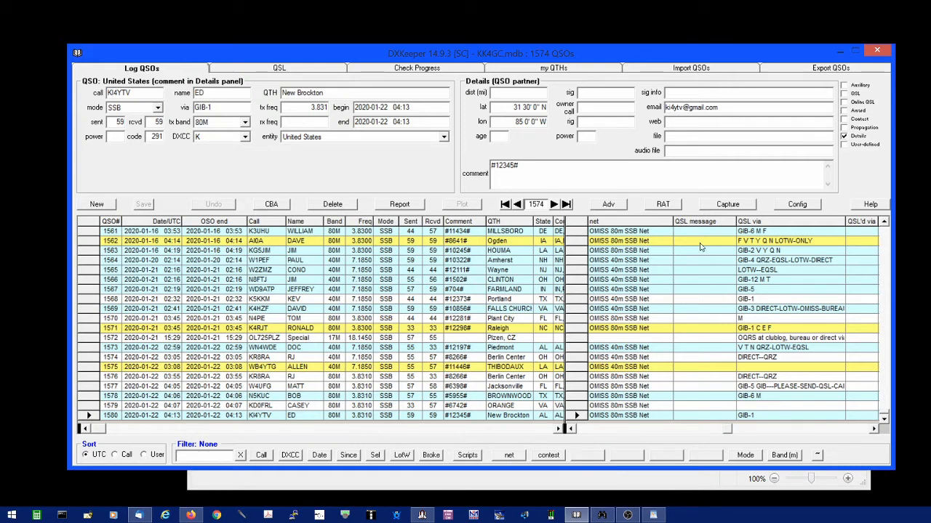
Step: Review the caption and expression of SQL query filter 9 in the advanced sorts and filters, then close them
{"action": "left_click", "coordinate": [608, 205]}
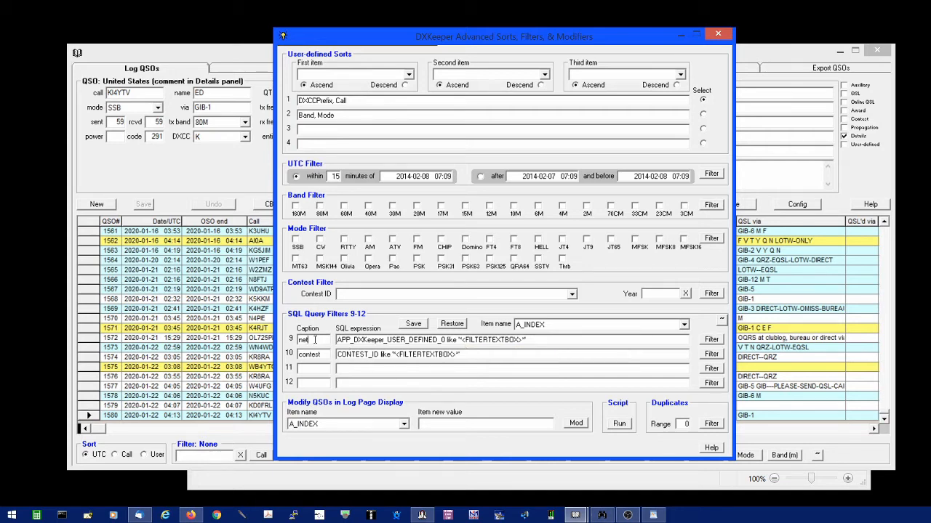
{"action": "left_click", "coordinate": [315, 340]}
{"action": "left_click", "coordinate": [720, 34]}
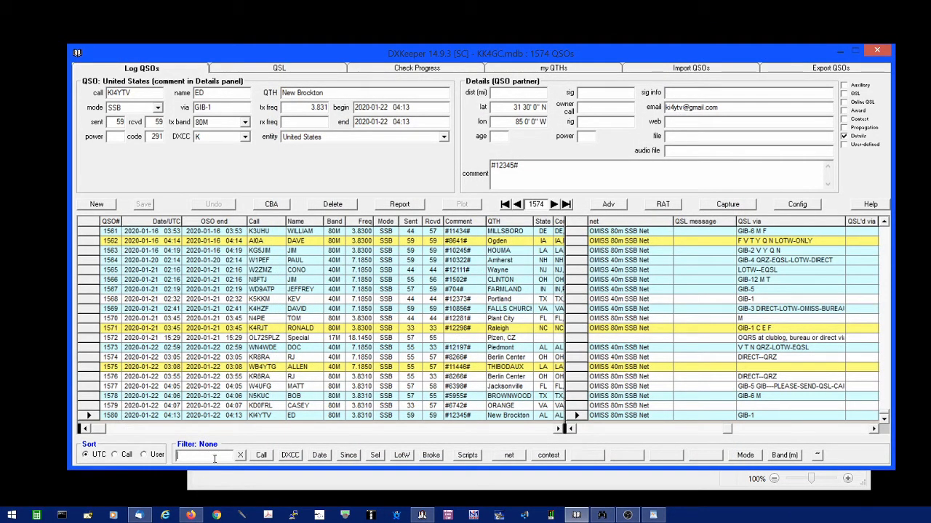
Step: Filter the log with the net filter using the text "omiss"
{"action": "left_click", "coordinate": [215, 459]}
{"action": "type", "text": "omiss"}
{"action": "left_click", "coordinate": [510, 456]}
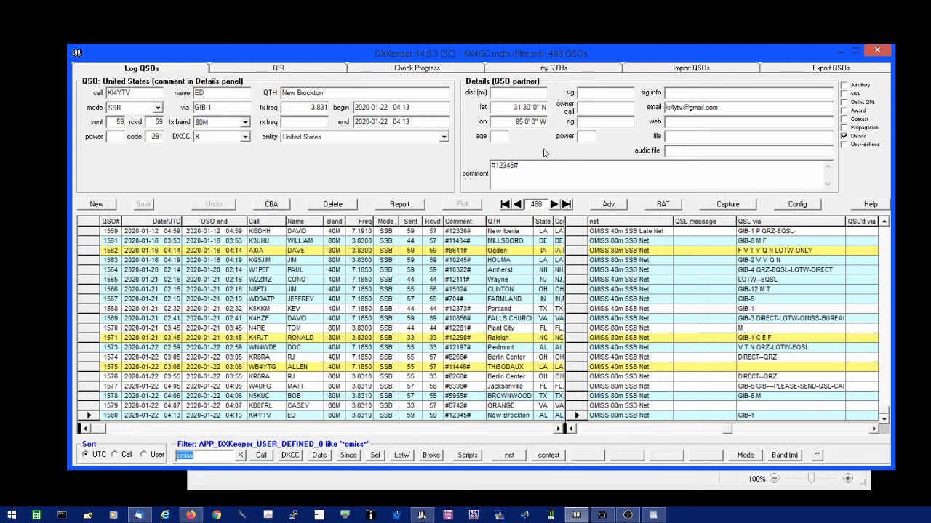
Step: Generate the WAS progress report from the omiss contacts, keeping the log filter in place
{"action": "left_click", "coordinate": [426, 69]}
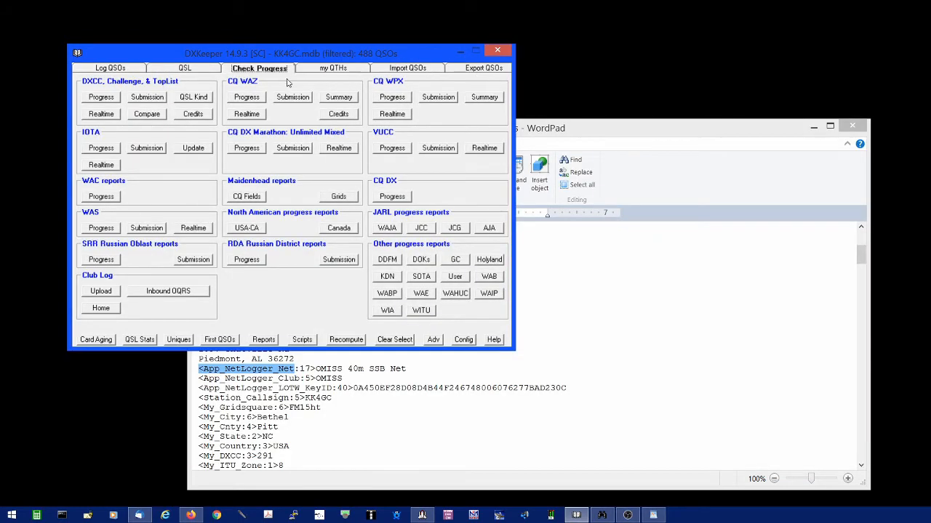
{"action": "left_click", "coordinate": [102, 228]}
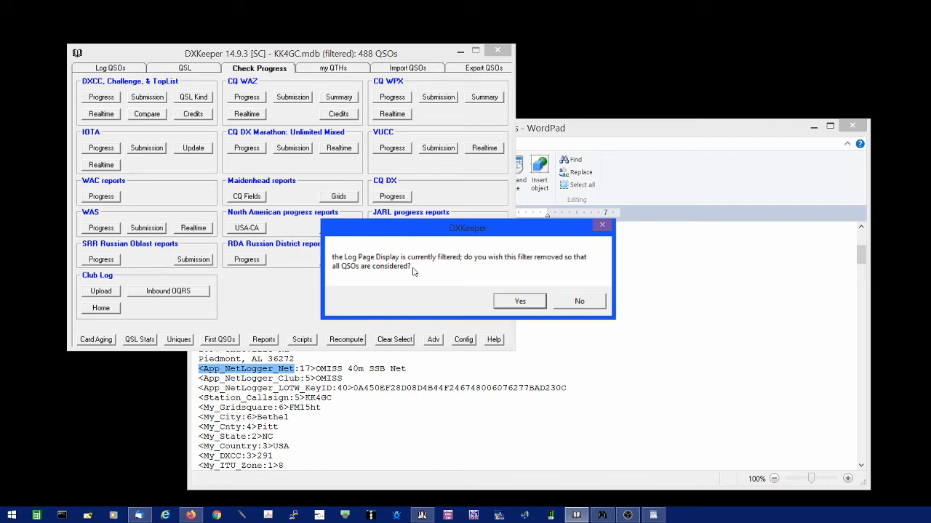
{"action": "left_click", "coordinate": [580, 302]}
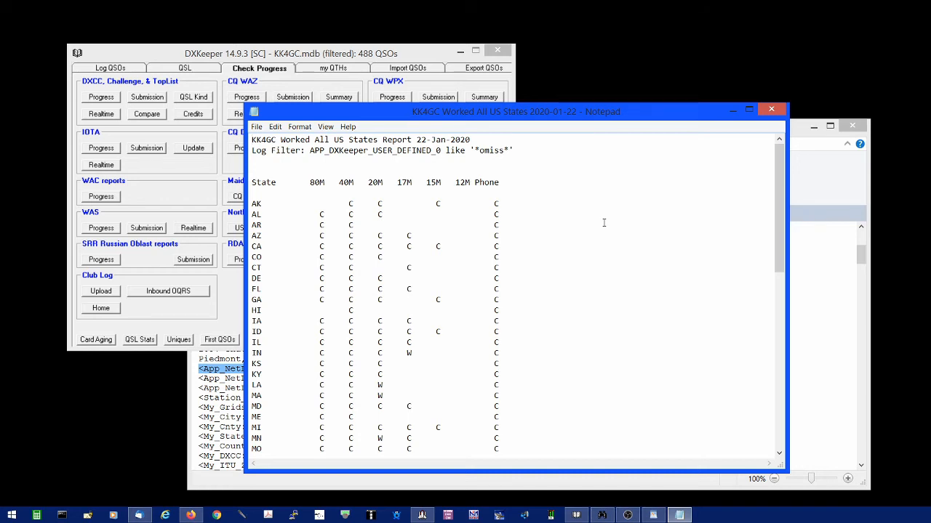
Step: Read through the omiss Worked All US States report down to its band totals, then close it
{"action": "scroll", "coordinate": [603, 223], "scroll_direction": "down", "scroll_amount": 11}
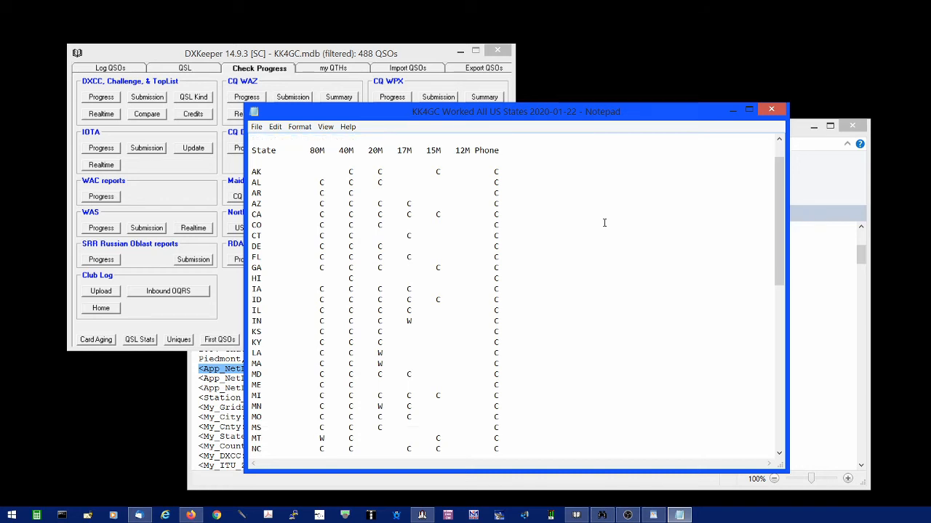
{"action": "scroll", "coordinate": [593, 231], "scroll_direction": "down", "scroll_amount": 3}
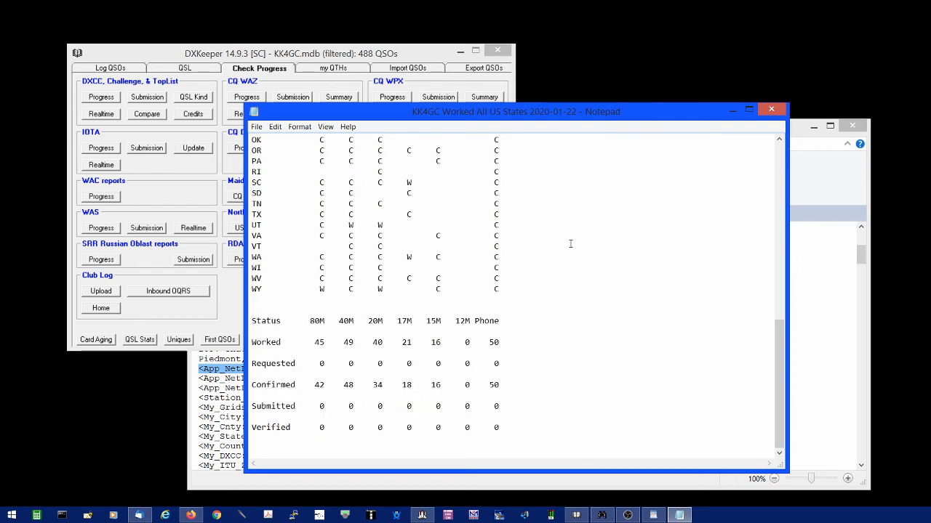
{"action": "scroll", "coordinate": [570, 247], "scroll_direction": "up", "scroll_amount": 15}
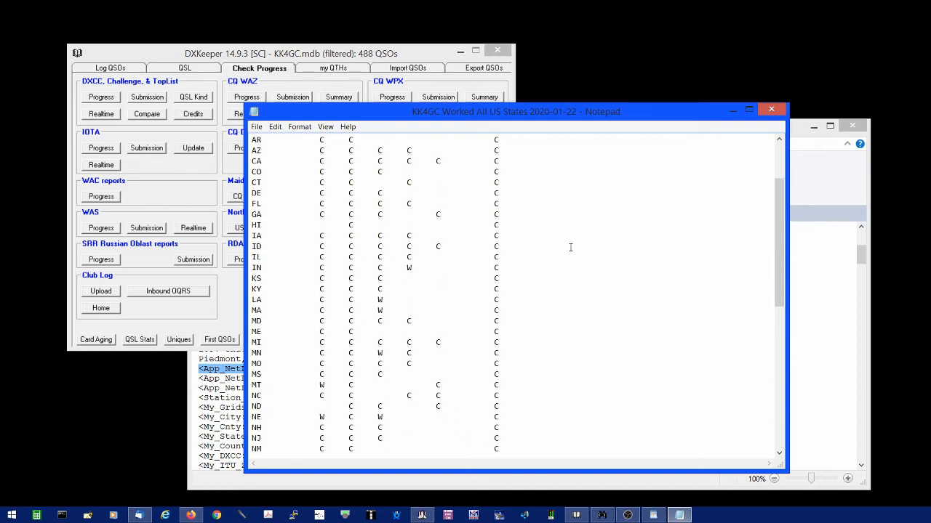
{"action": "left_click", "coordinate": [773, 111]}
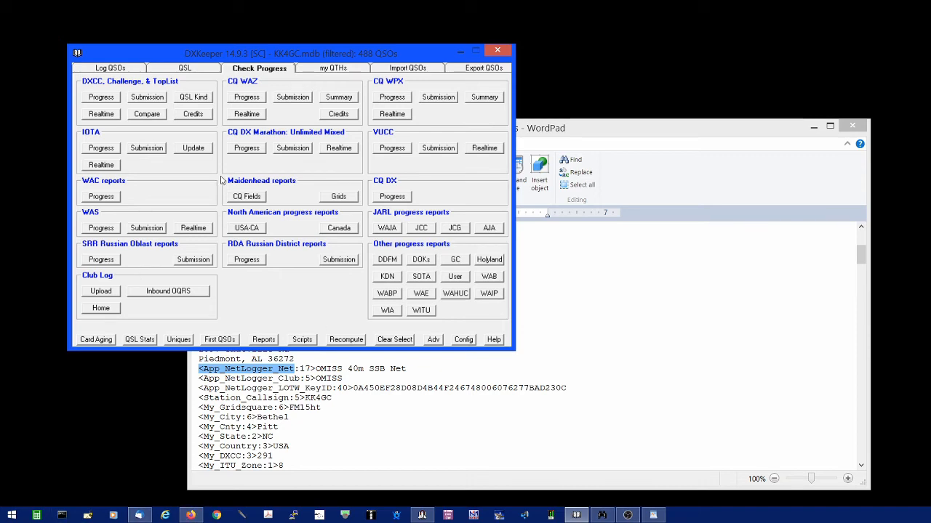
Step: Clear the omiss filter from the log and filter the contacts by mode using "psk"
{"action": "left_click", "coordinate": [110, 71]}
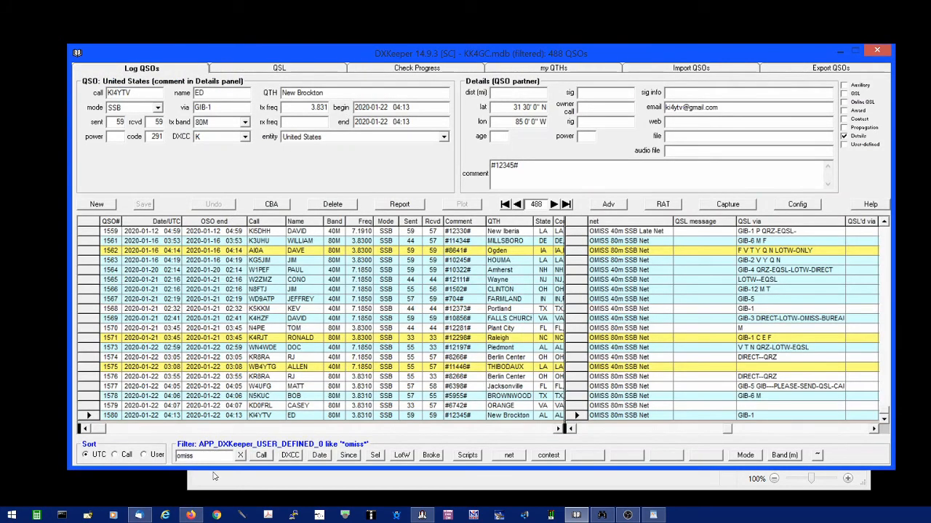
{"action": "left_click", "coordinate": [240, 456]}
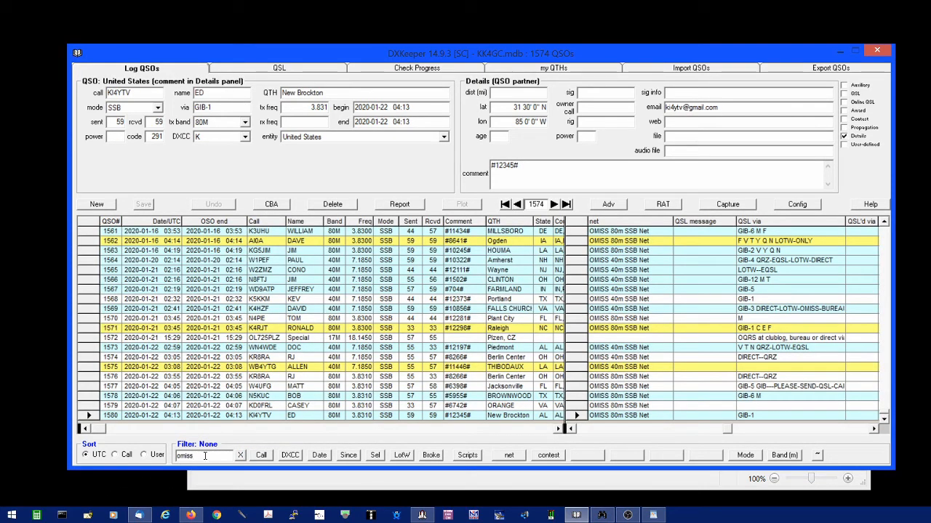
{"action": "key", "text": "BackSpace"}
{"action": "key", "text": "BackSpace"}
{"action": "key", "text": "BackSpace"}
{"action": "key", "text": "BackSpace"}
{"action": "key", "text": "BackSpace"}
{"action": "type", "text": "psk"}
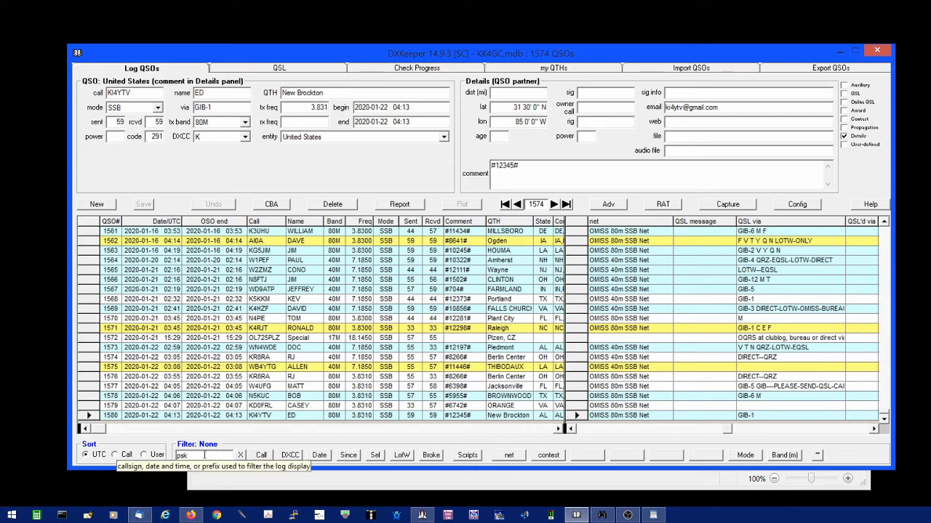
{"action": "left_click", "coordinate": [745, 455]}
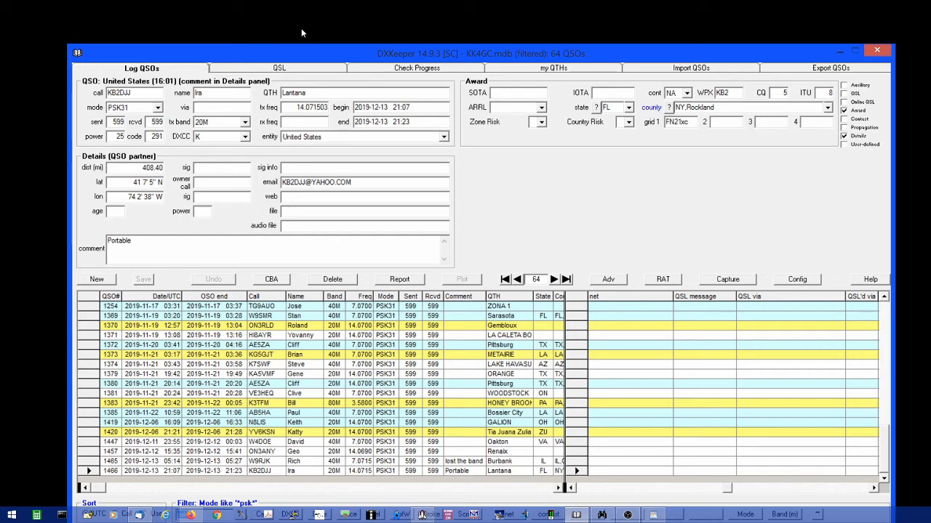
Step: Generate the WAS progress report from the psk contacts, keeping the mode filter in place
{"action": "left_click_drag", "start_coordinate": [314, 52], "coordinate": [302, 32]}
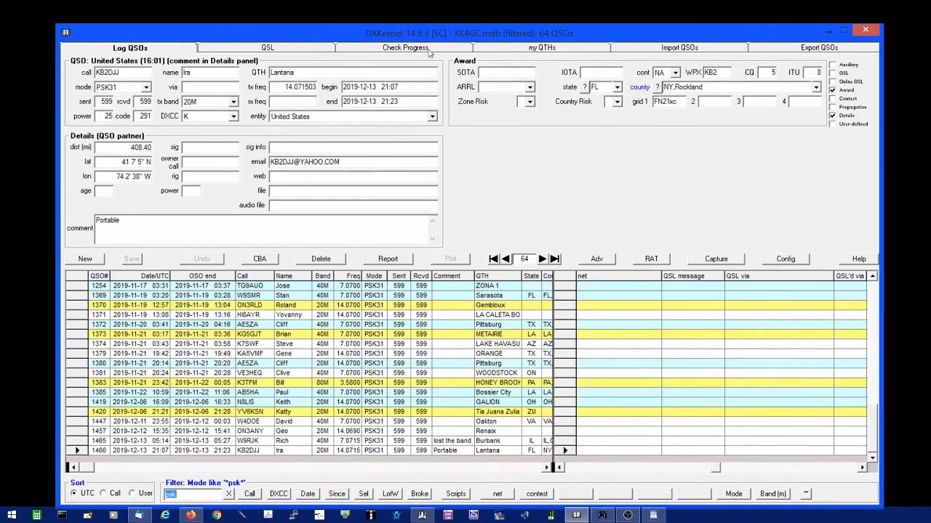
{"action": "left_click", "coordinate": [390, 51]}
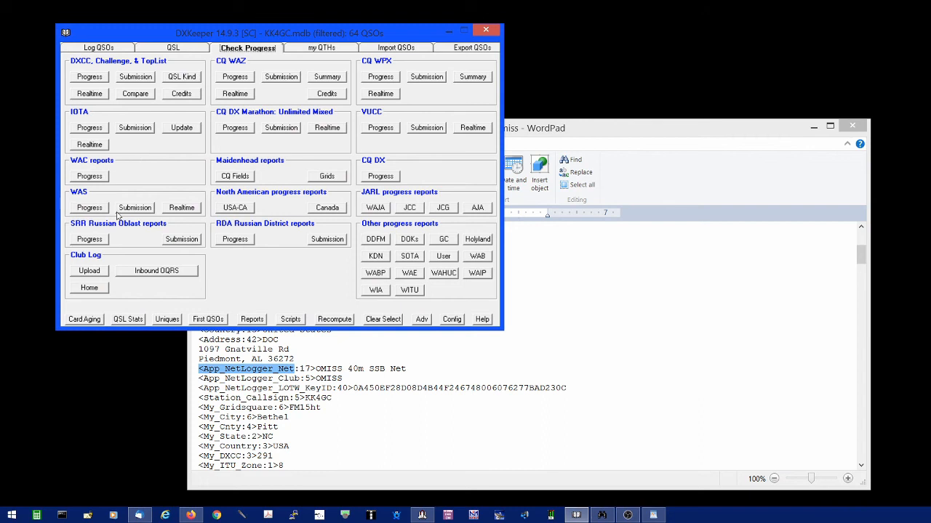
{"action": "left_click", "coordinate": [96, 209]}
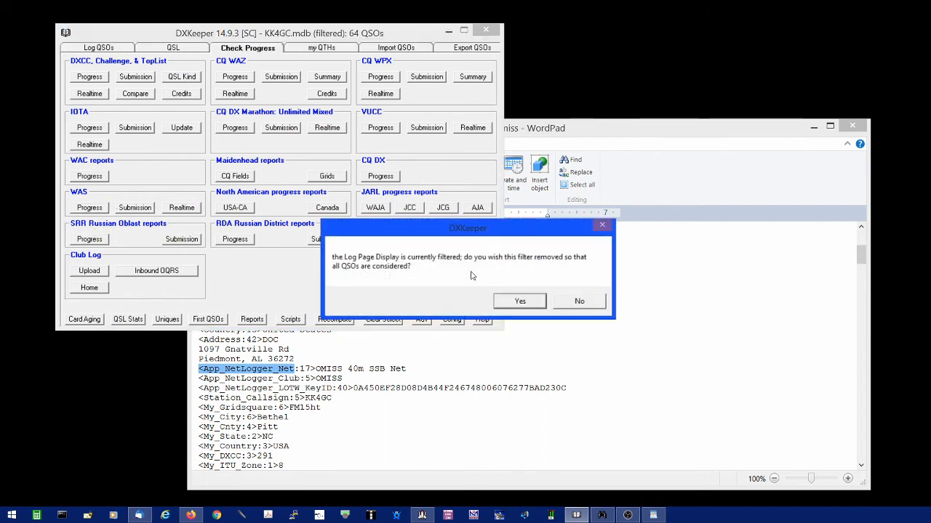
{"action": "left_click", "coordinate": [580, 301]}
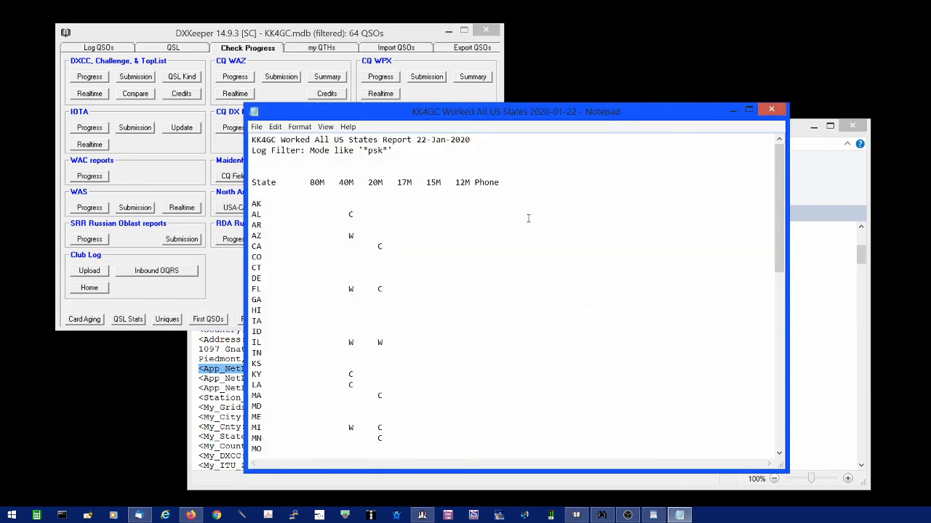
Step: Look through the state-by-state results in the psk Worked All US States report, then close it
{"action": "scroll", "coordinate": [542, 265], "scroll_direction": "down", "scroll_amount": 10}
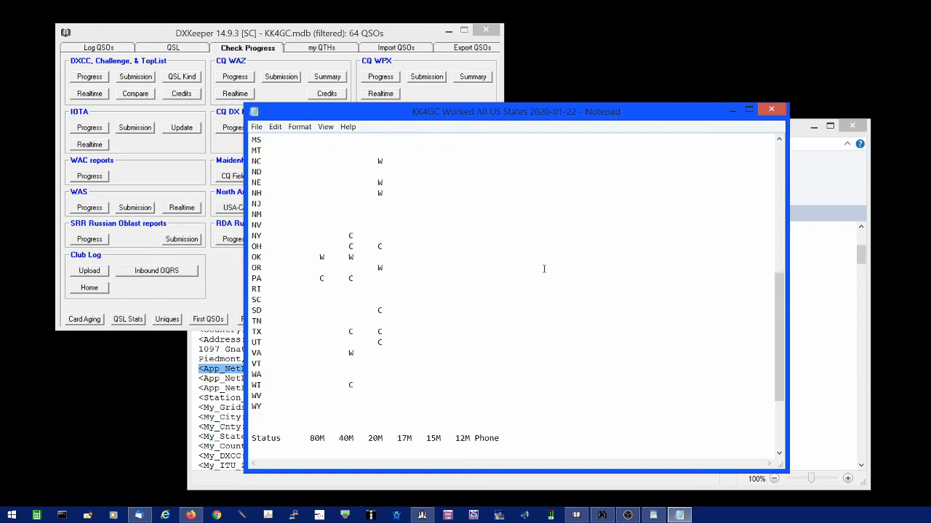
{"action": "scroll", "coordinate": [543, 269], "scroll_direction": "up", "scroll_amount": 10}
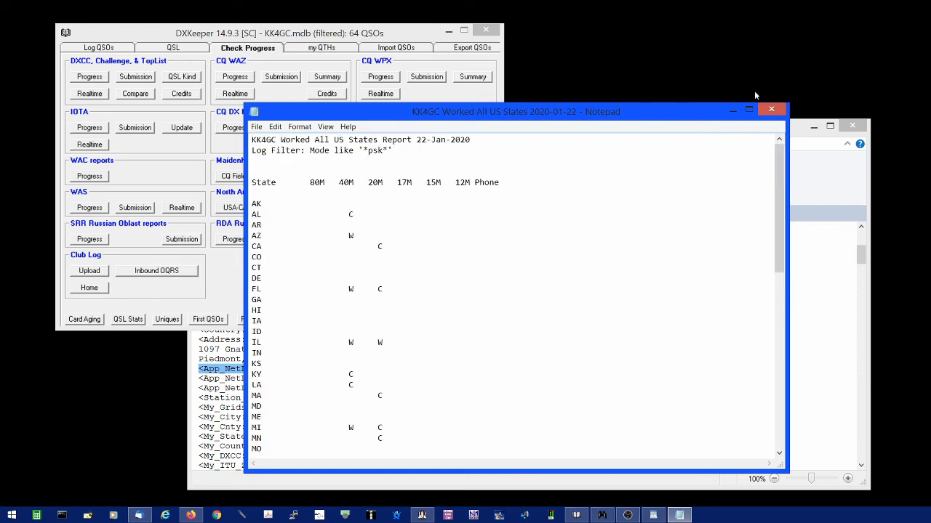
{"action": "left_click", "coordinate": [772, 109]}
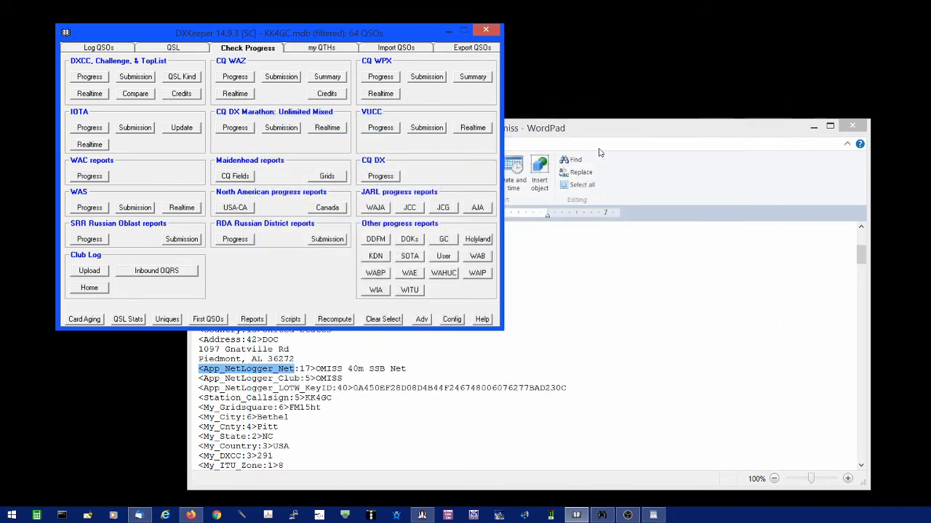